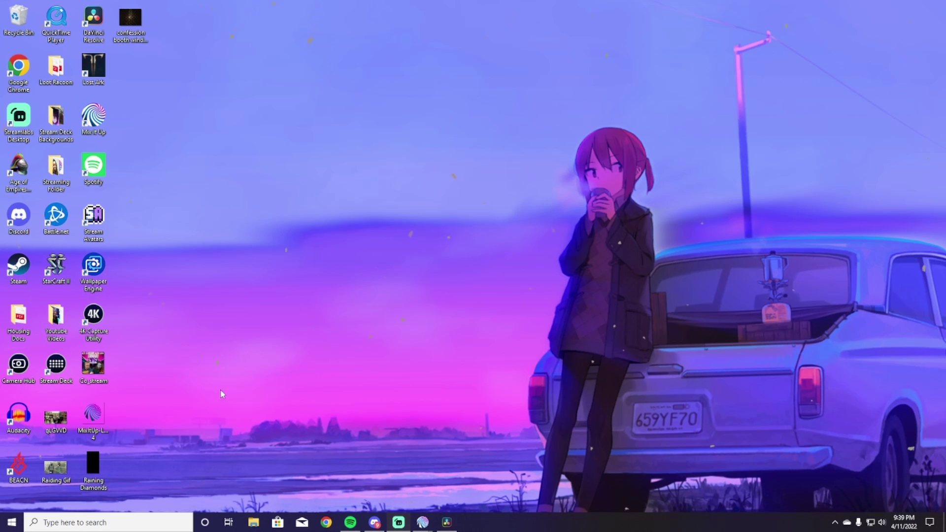
Step: Launch Google Chrome from the Windows taskbar
click(326, 522)
Step: Search Google for 'mixitup bot' and open the Mix It Up Streaming Bot result
click(423, 207)
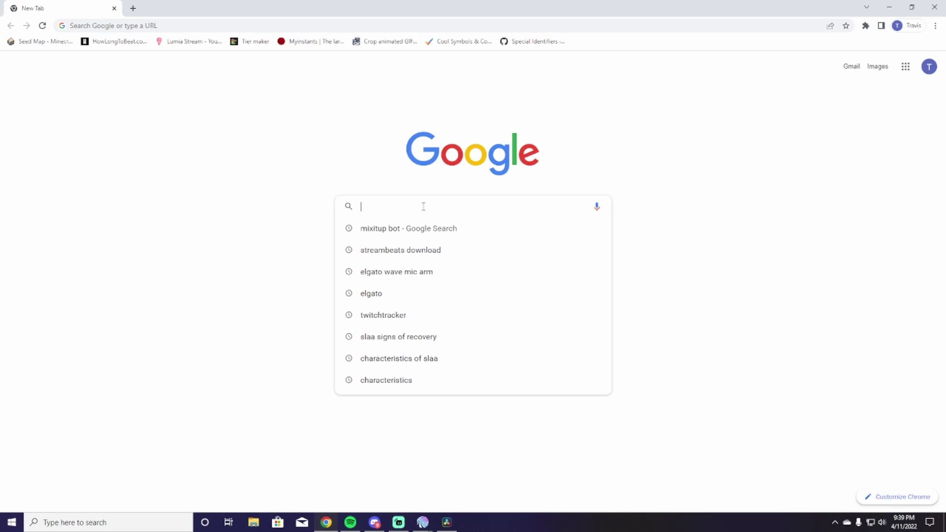
click(412, 229)
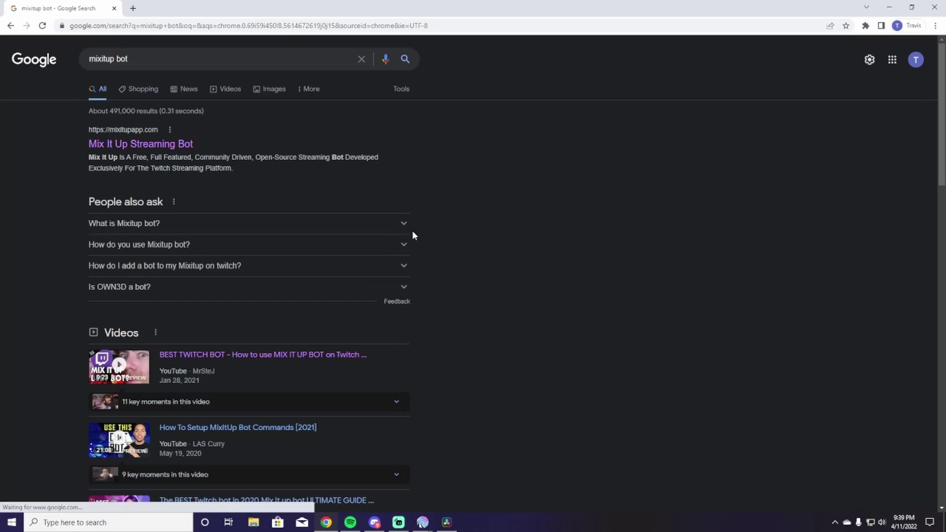
click(139, 143)
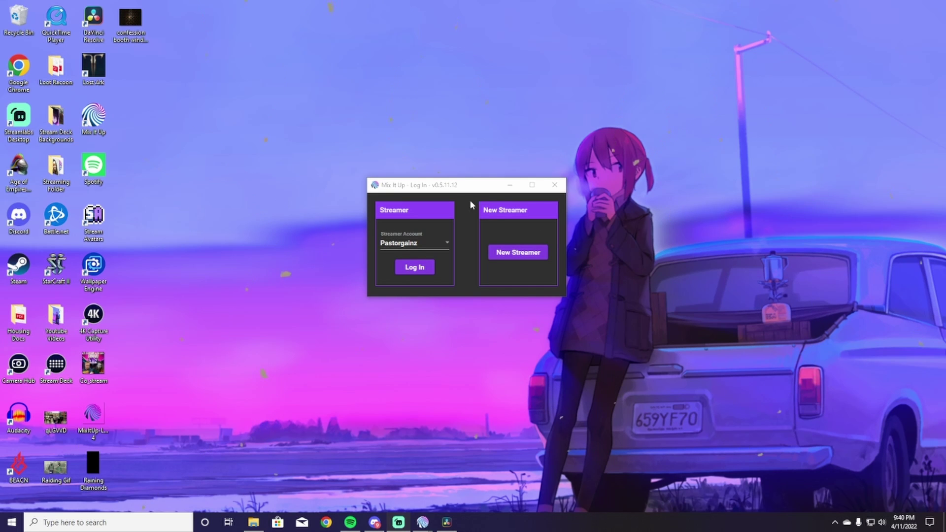
Step: Log in to Mix It Up with the saved streamer account
click(414, 269)
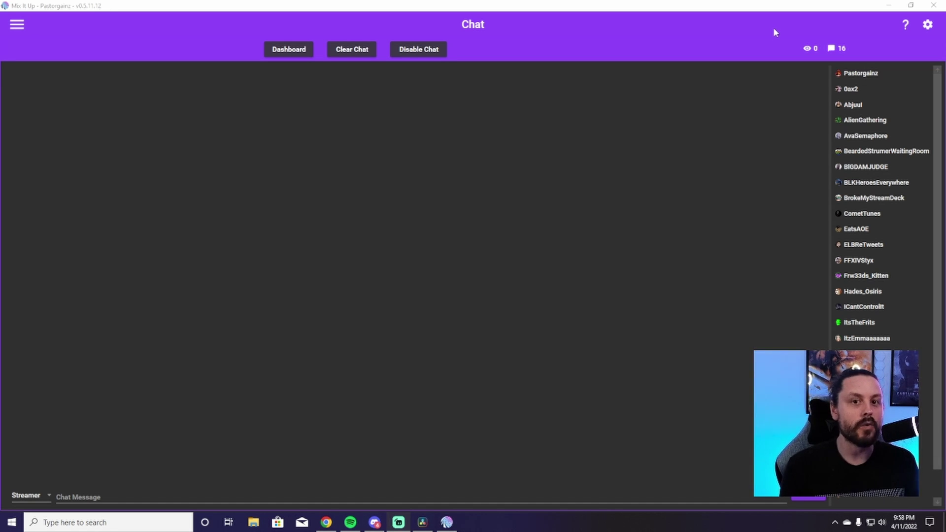
Step: Go to the Channel page showing the stream title, the Elden Ring game and tags
click(20, 27)
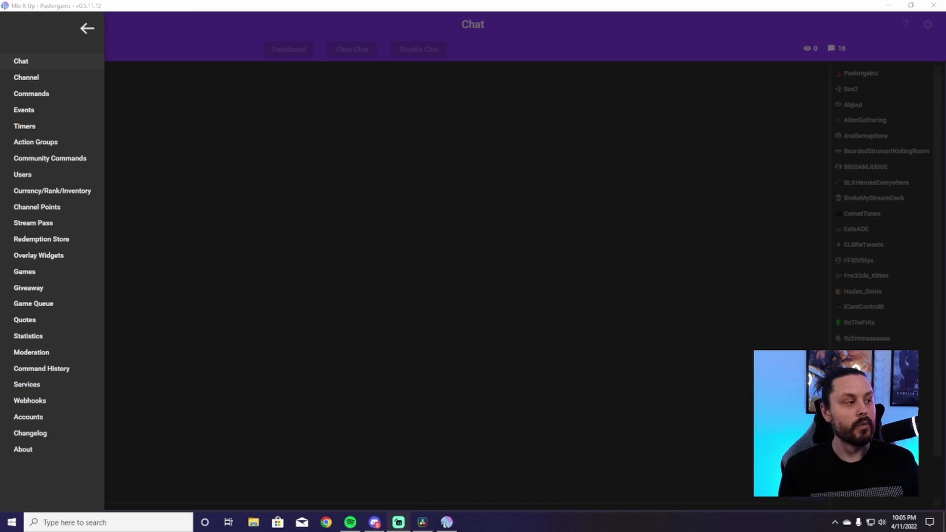
click(49, 64)
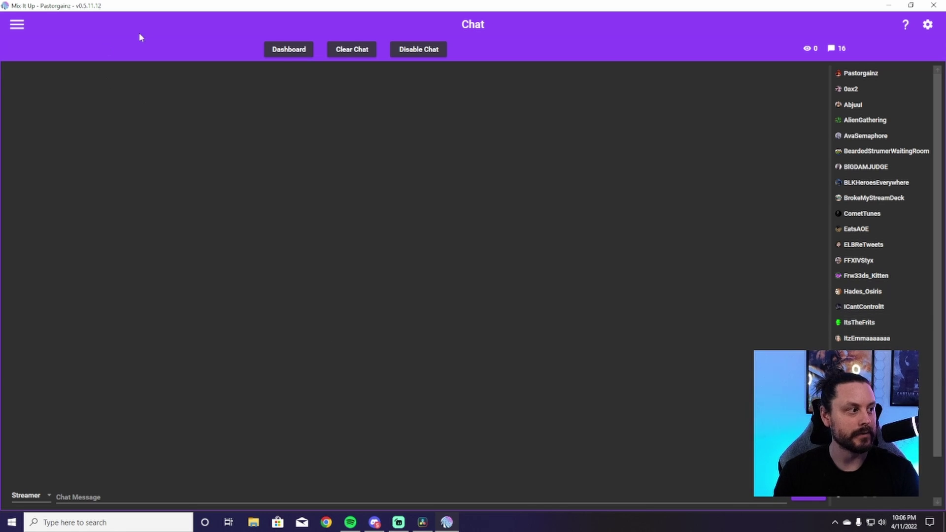
click(18, 25)
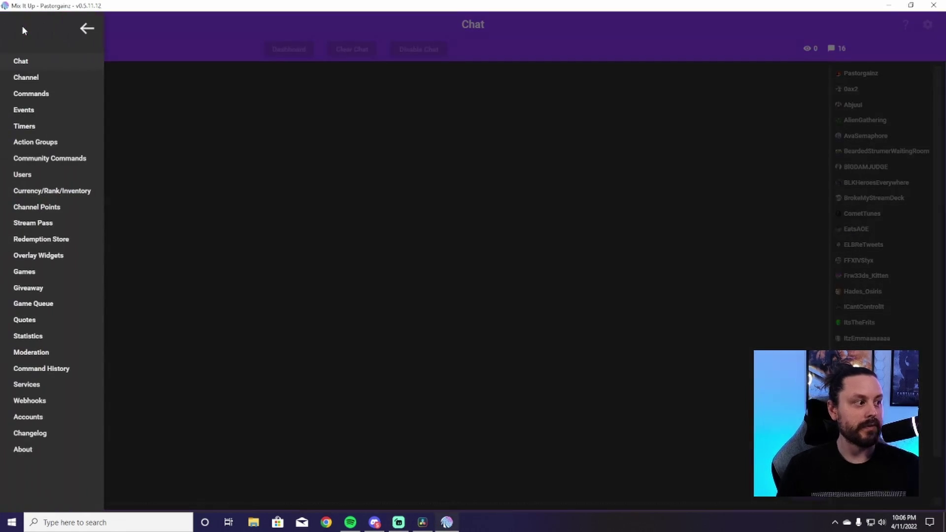
click(36, 76)
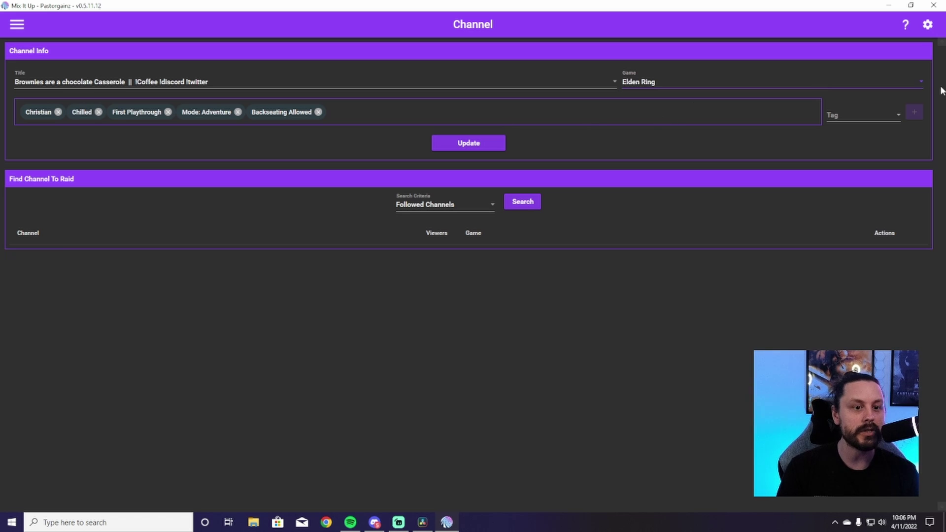
Step: Keep Elden Ring as the stream's game and apply the channel info update
click(911, 80)
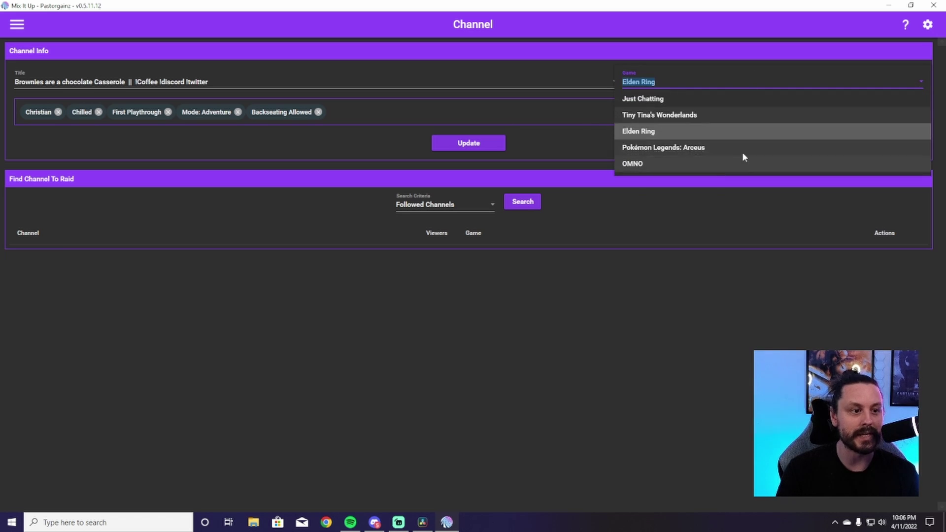
click(901, 85)
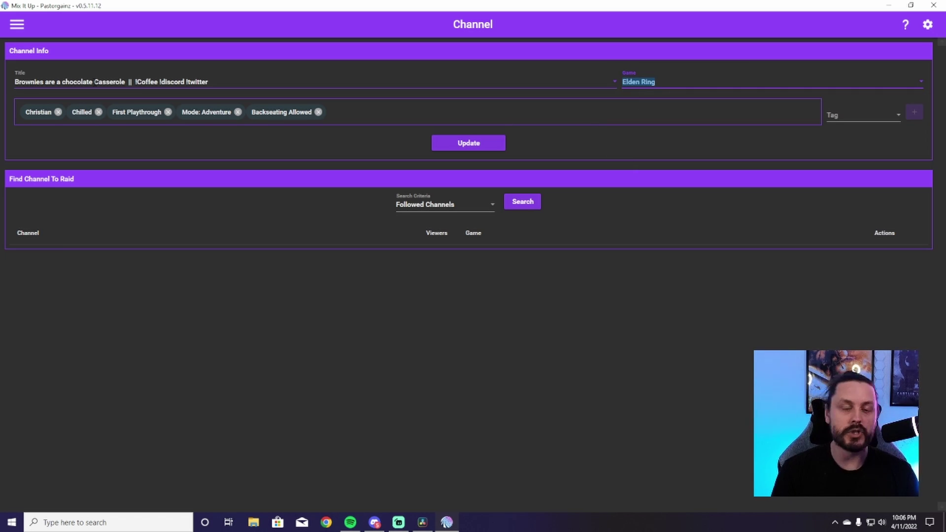
click(487, 146)
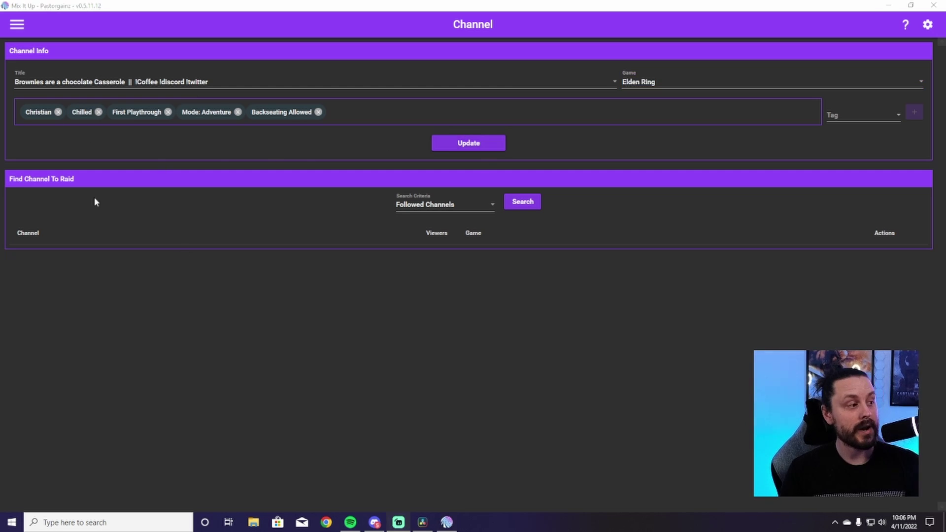
Step: Switch to the Commands page listing pre-made commands like Clip it, Death Counter and Shoutout
click(15, 24)
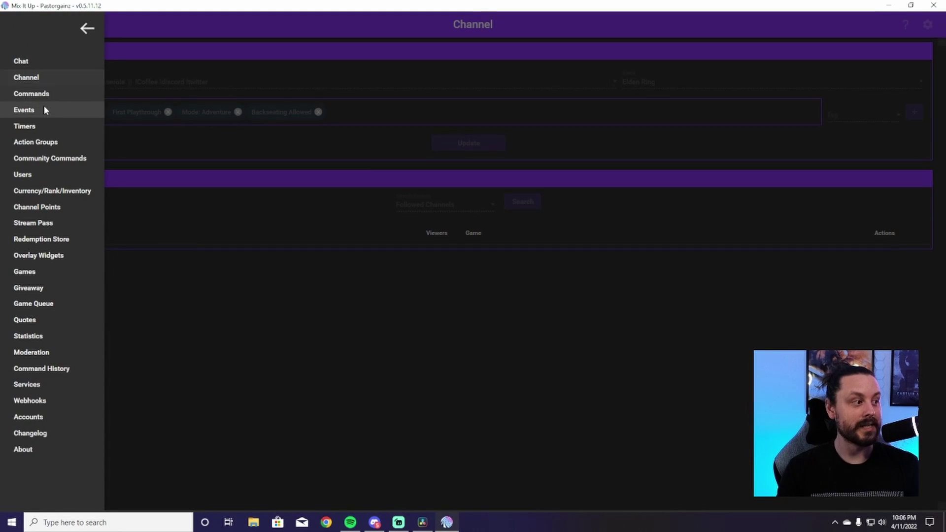
click(50, 99)
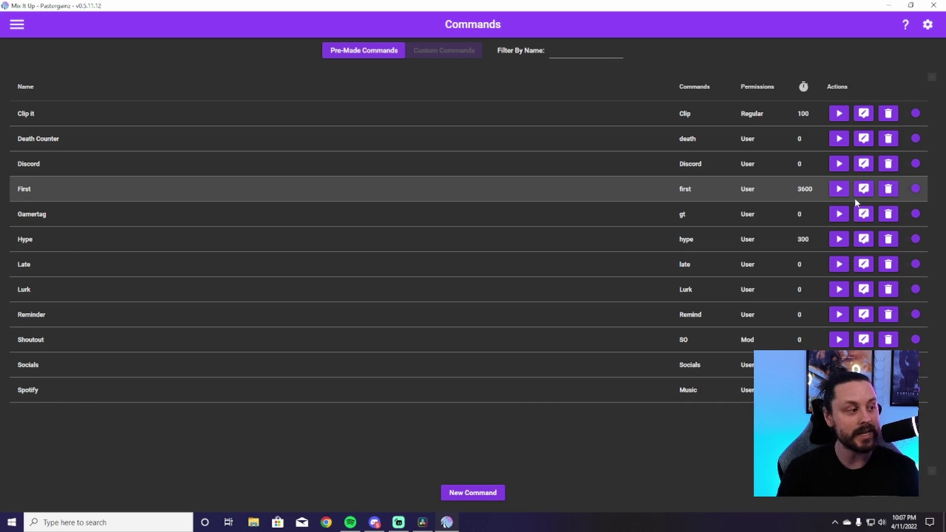
click(18, 24)
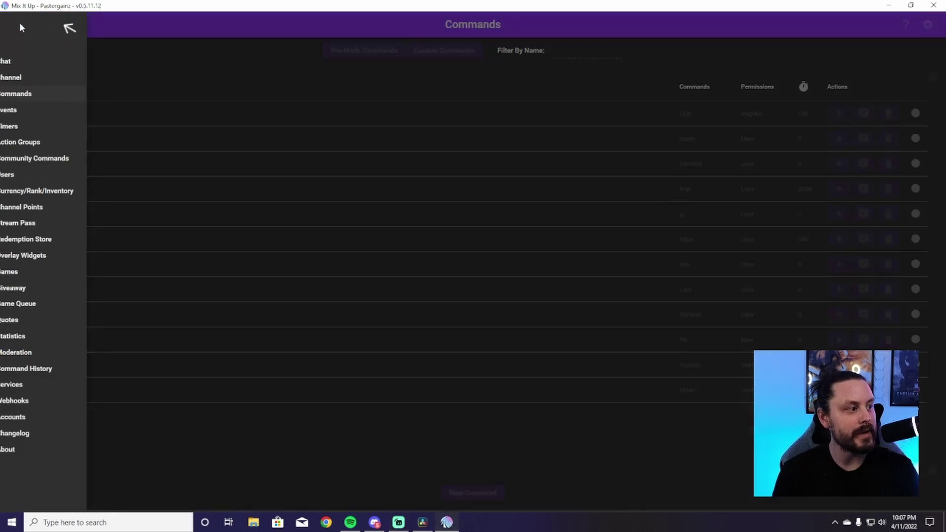
Step: Switch to the Events page listing events like Stream Start, Followed, Raided and Bits Cheered
click(54, 113)
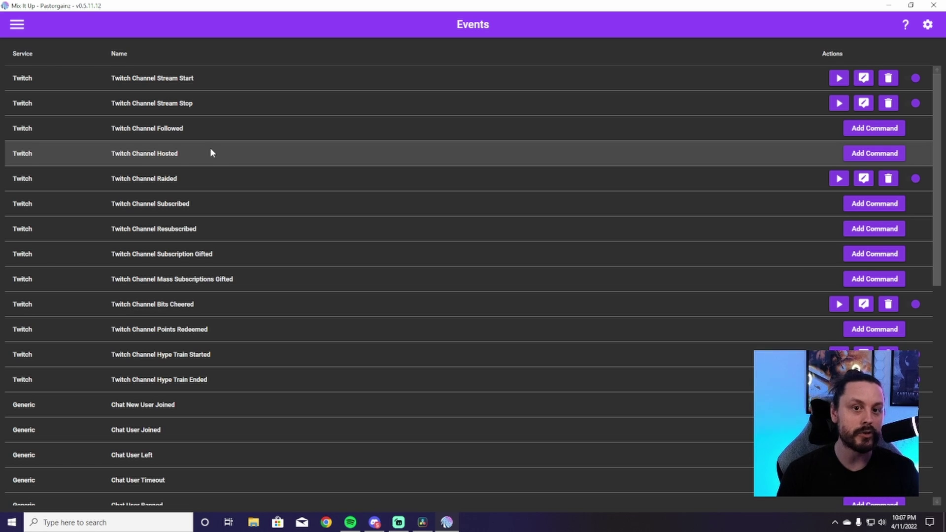
click(18, 25)
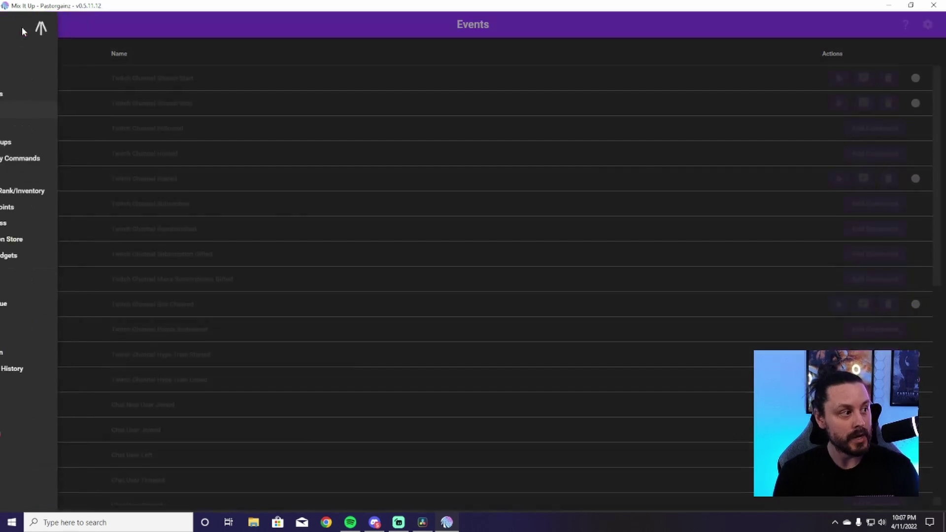
click(48, 127)
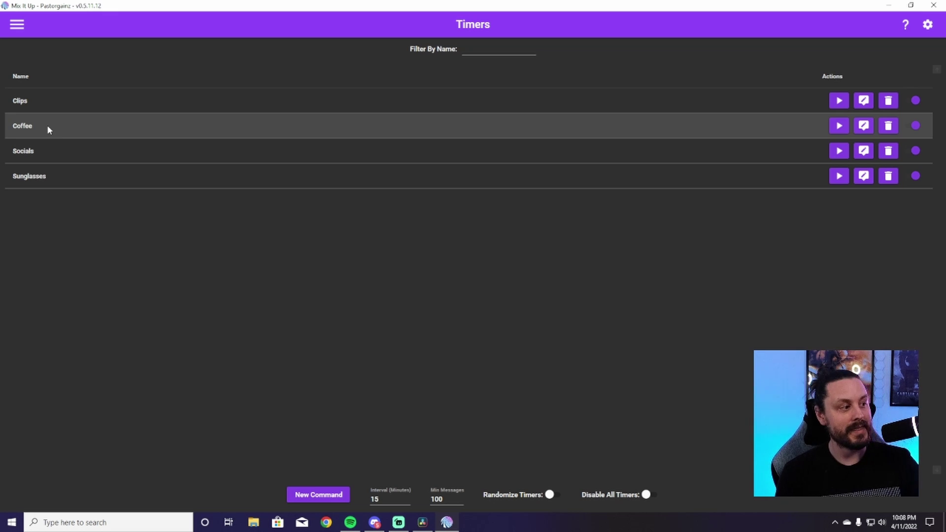
Step: Switch to the Users page listing Twitch viewers with their roles and watch-time counts
click(19, 23)
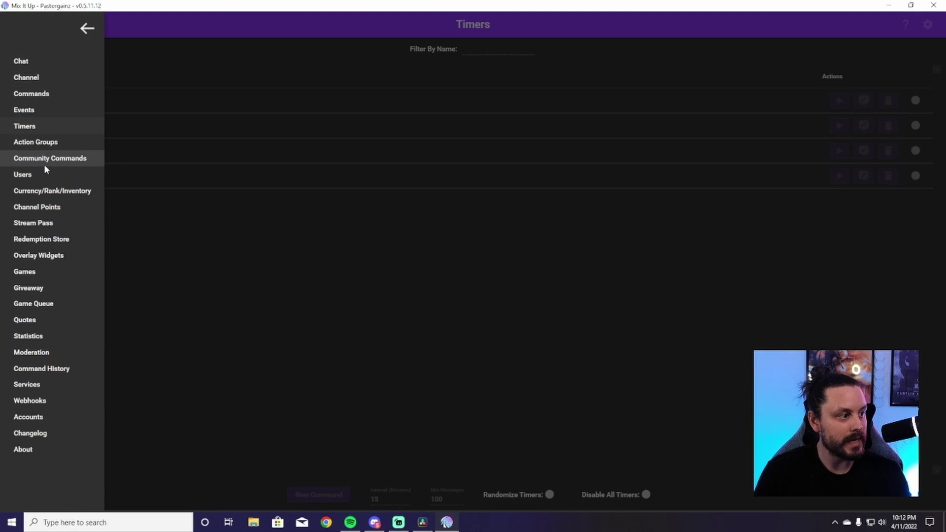
click(46, 173)
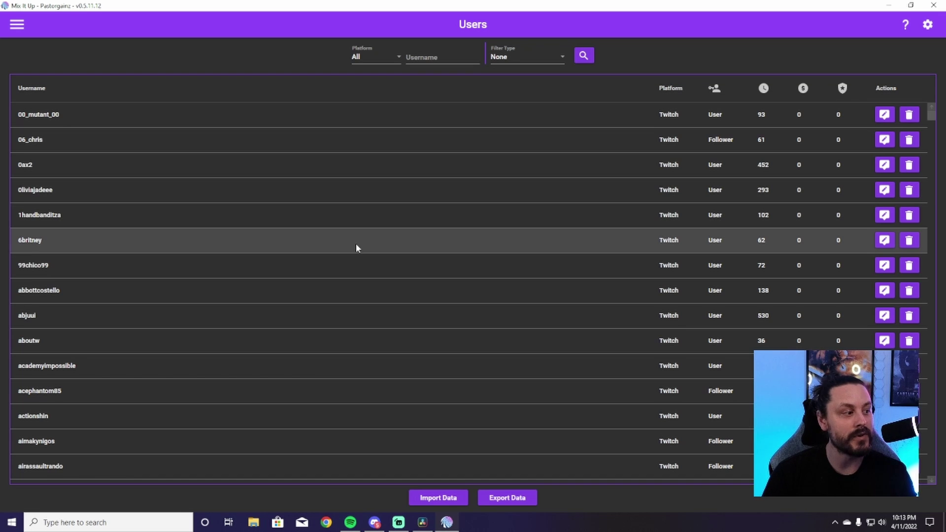
Step: Switch to the Channel Points page with Bean Boozled, Hydrate!, Posture Check and Stretch rewards
click(16, 24)
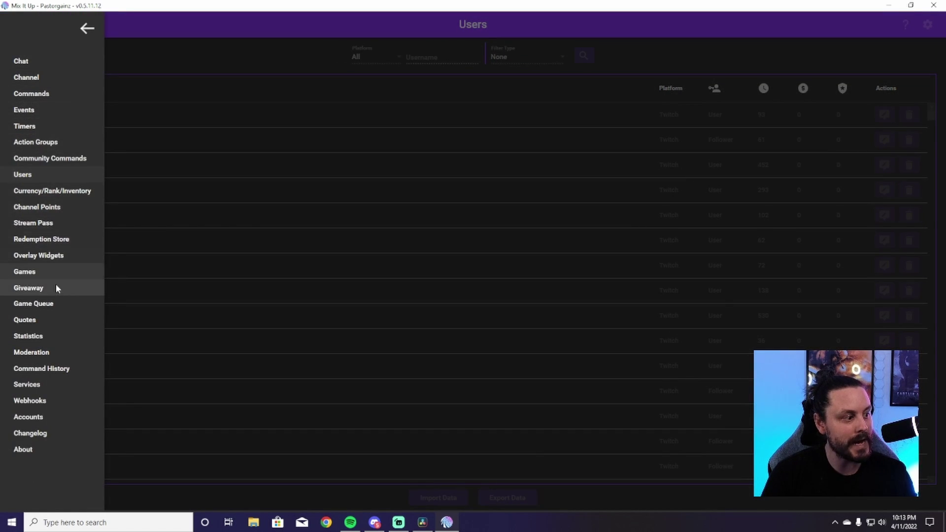
click(68, 208)
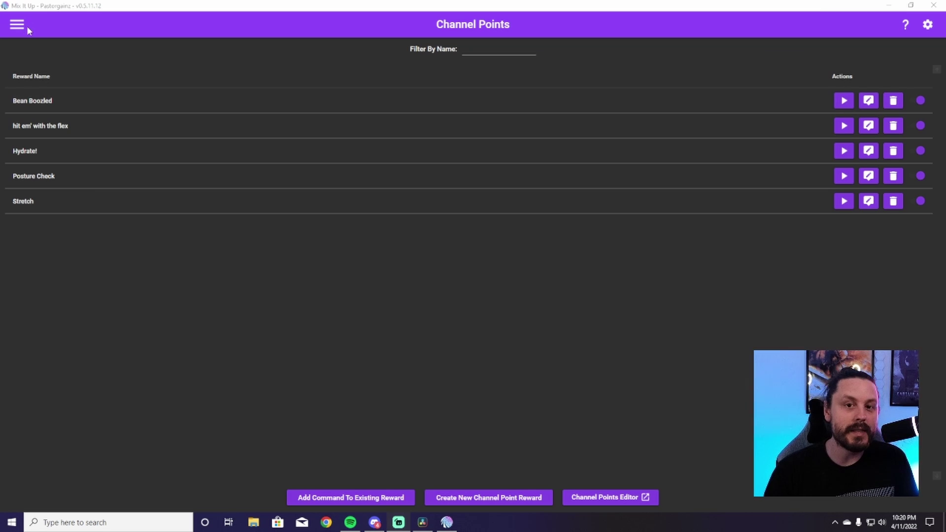
Step: Open the Giveaway page: 1-minute total time, 5-minute reminder, 1 max entry
click(27, 28)
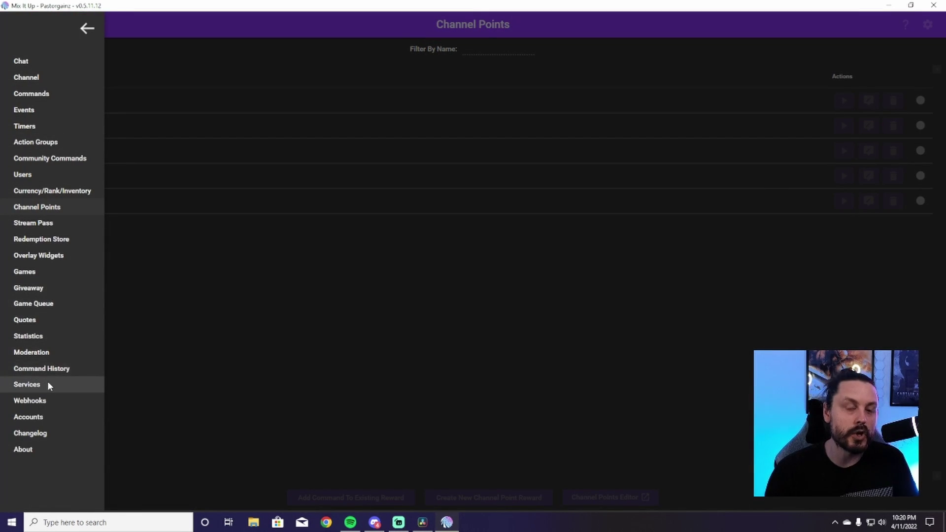
click(35, 291)
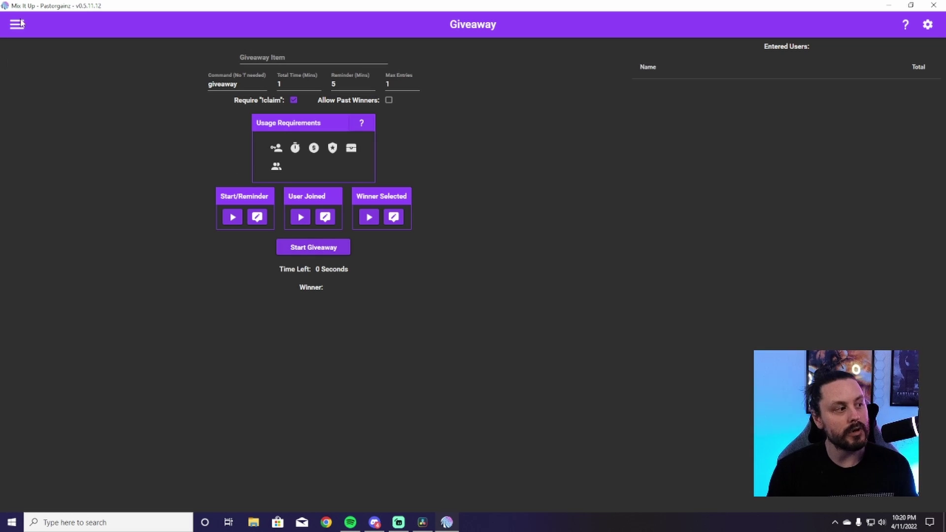
click(17, 24)
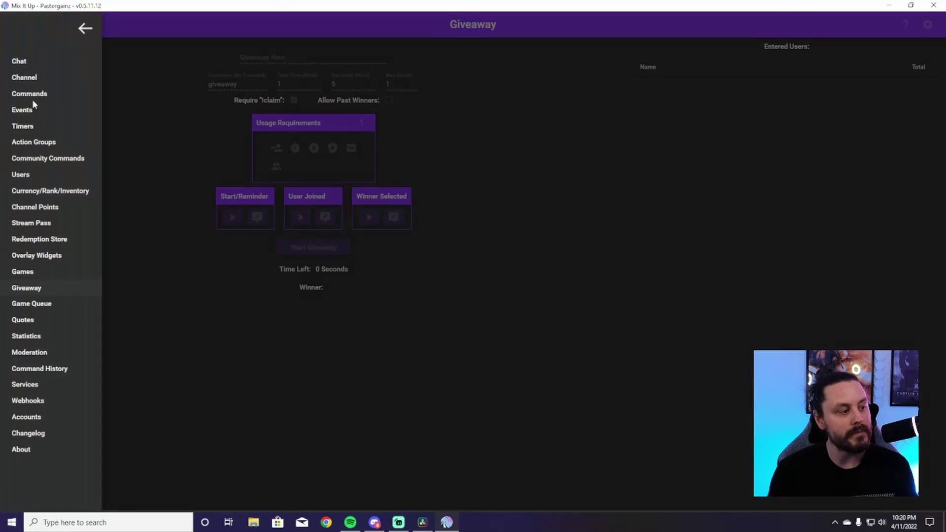
Step: Show the Services page with Streamlabs OBS, Streamlabs, Twitter and Discord integrations
click(67, 382)
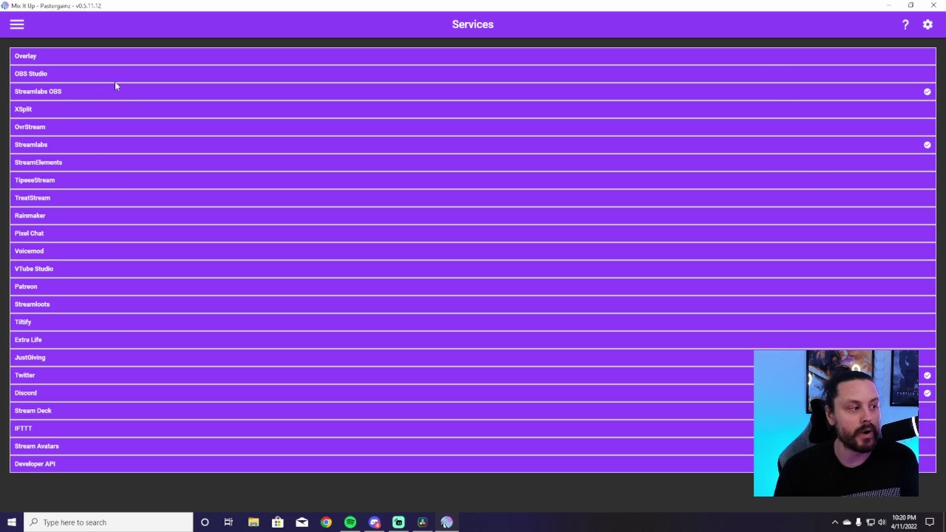
Step: Expand and collapse the Streamlabs, StreamElements and Streamlabs OBS connection panels in turn
click(92, 146)
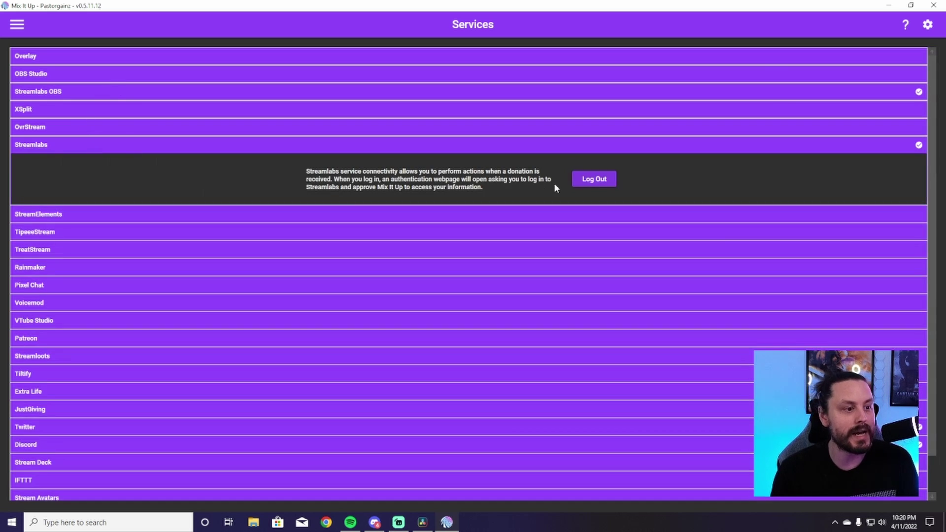
click(154, 217)
click(96, 215)
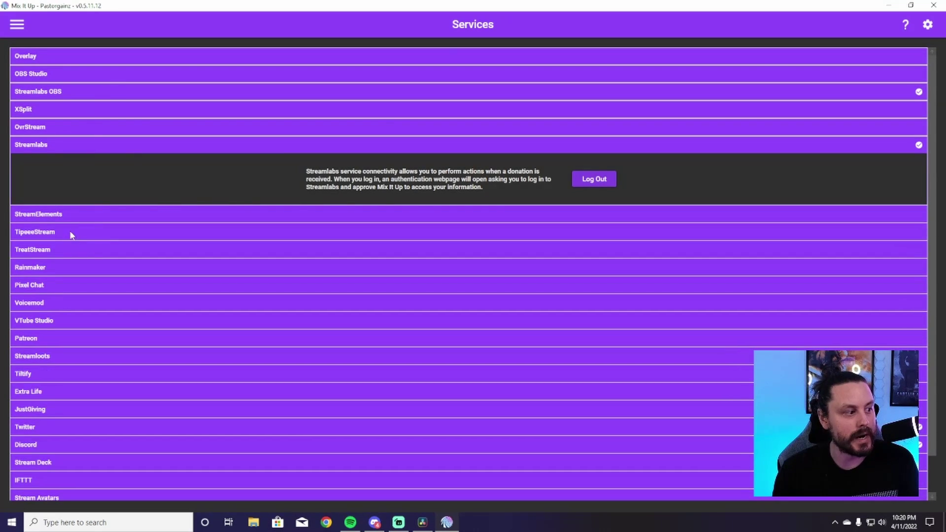
click(97, 143)
click(98, 93)
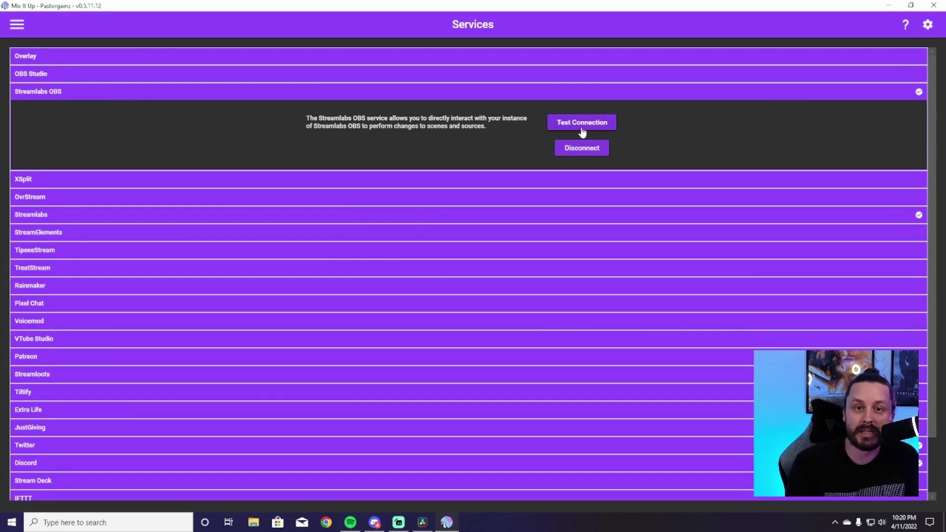
click(72, 94)
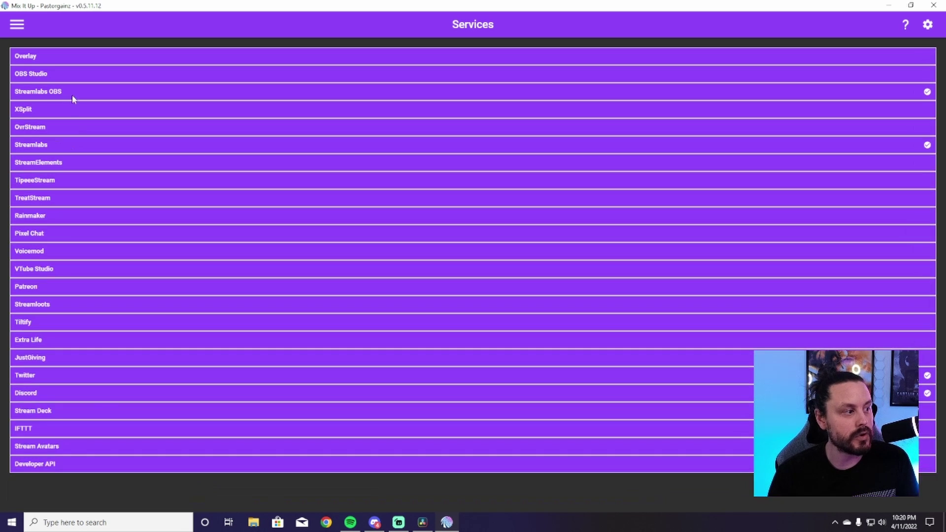
Step: Check Twitter's connection details, then leave Discord's panel expanded showing its messaging, voice control and cooldown
click(72, 379)
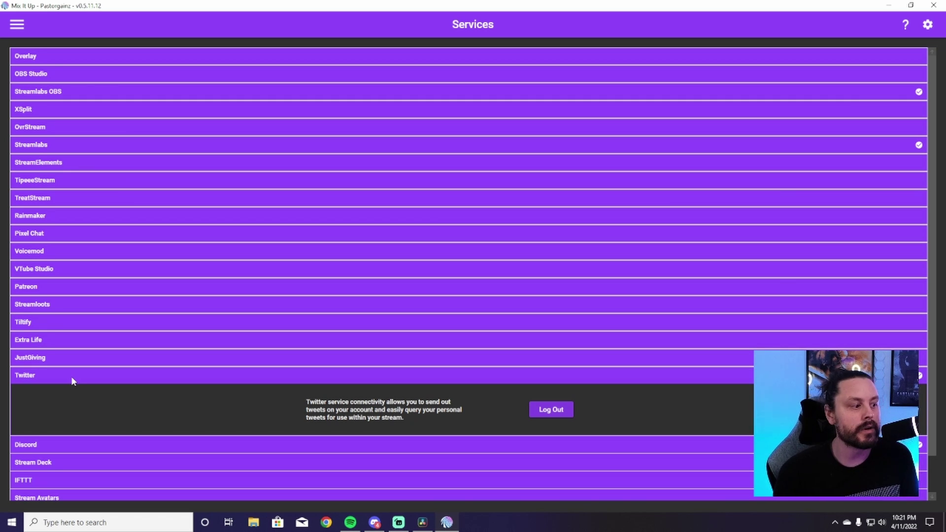
click(71, 377)
click(77, 392)
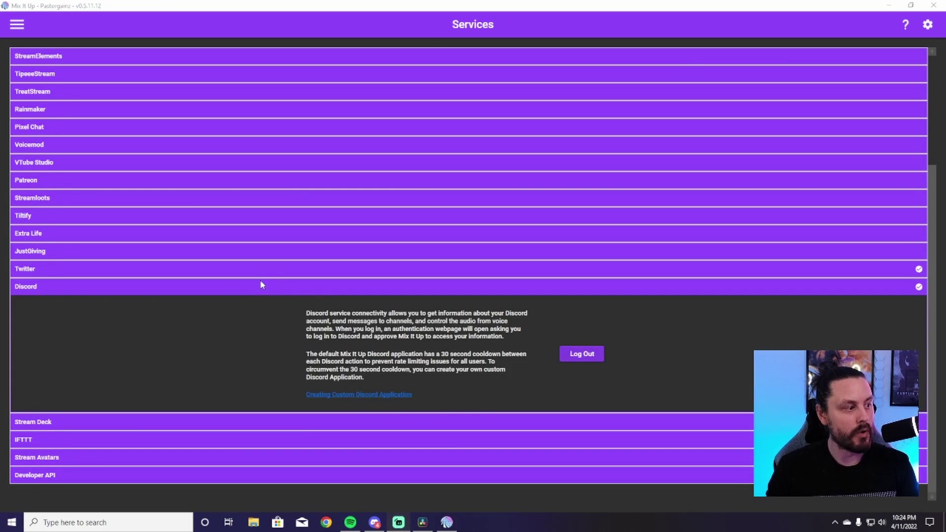
scroll(261, 285, up, 3)
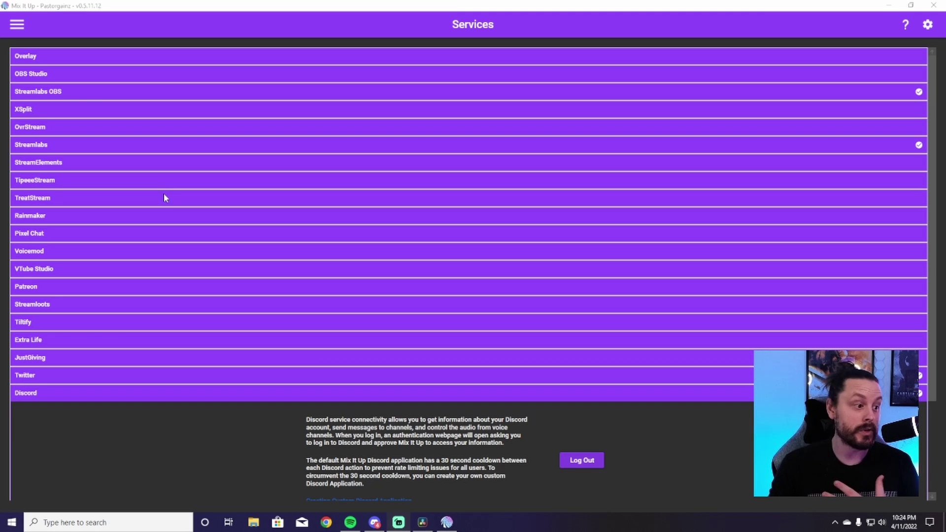
scroll(440, 254, down, 3)
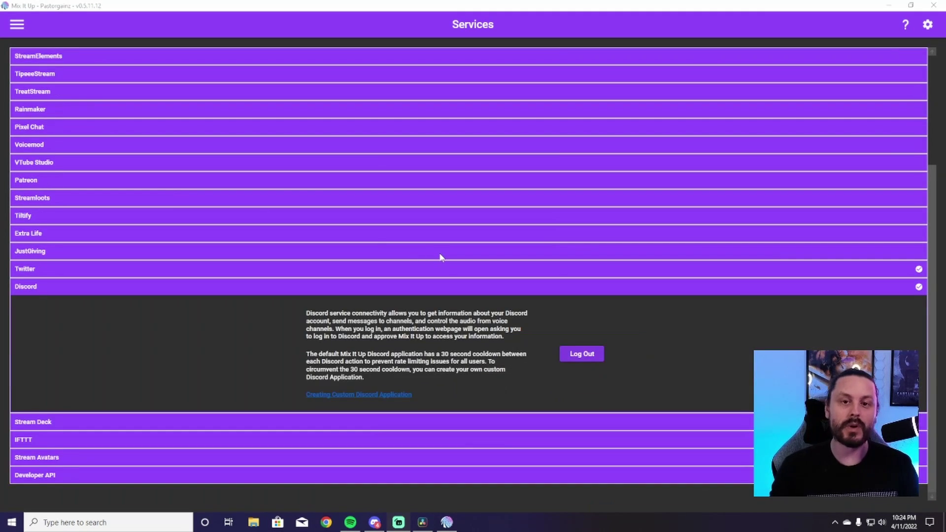